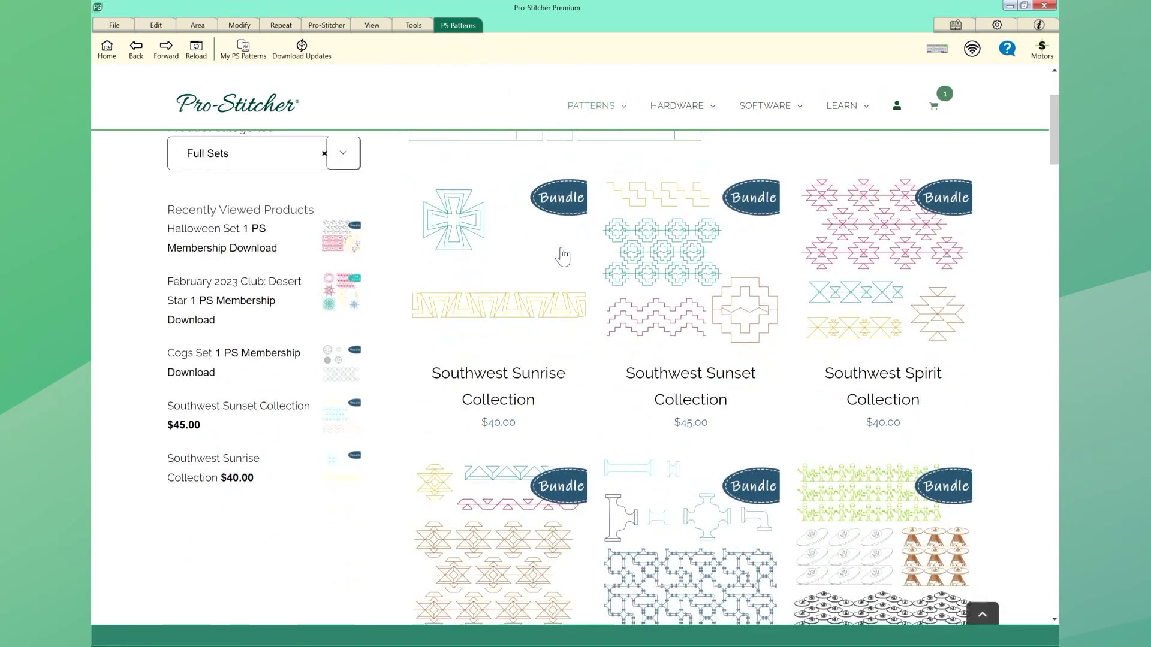
scroll(562, 256, down, 1)
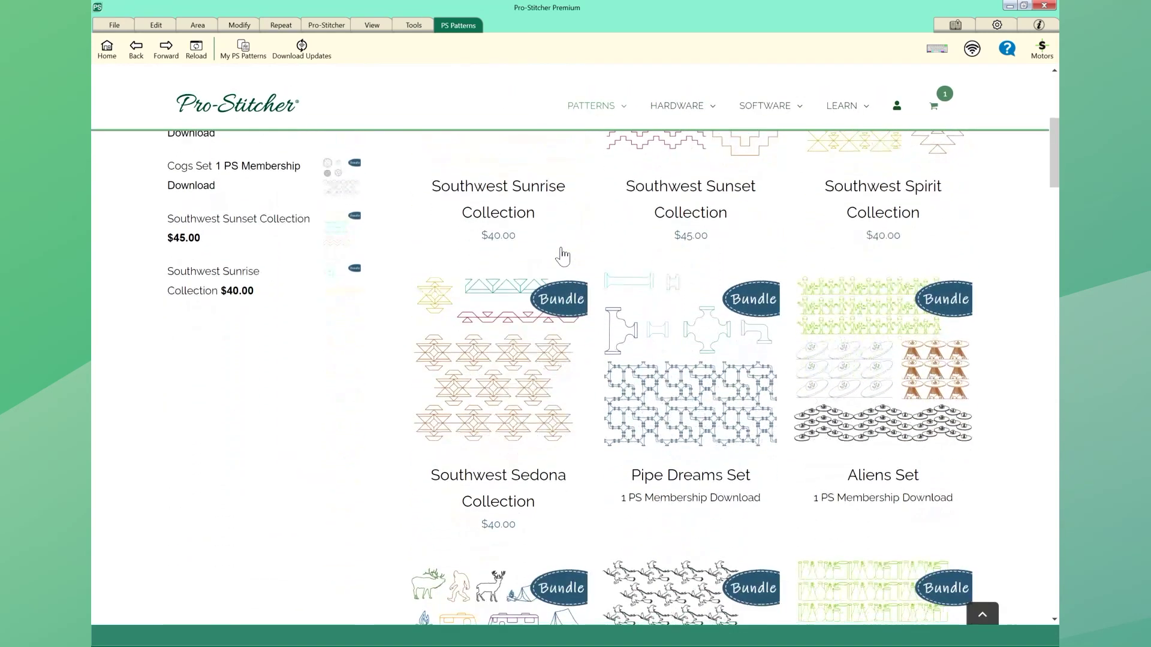
scroll(561, 256, down, 1)
scroll(562, 257, down, 2)
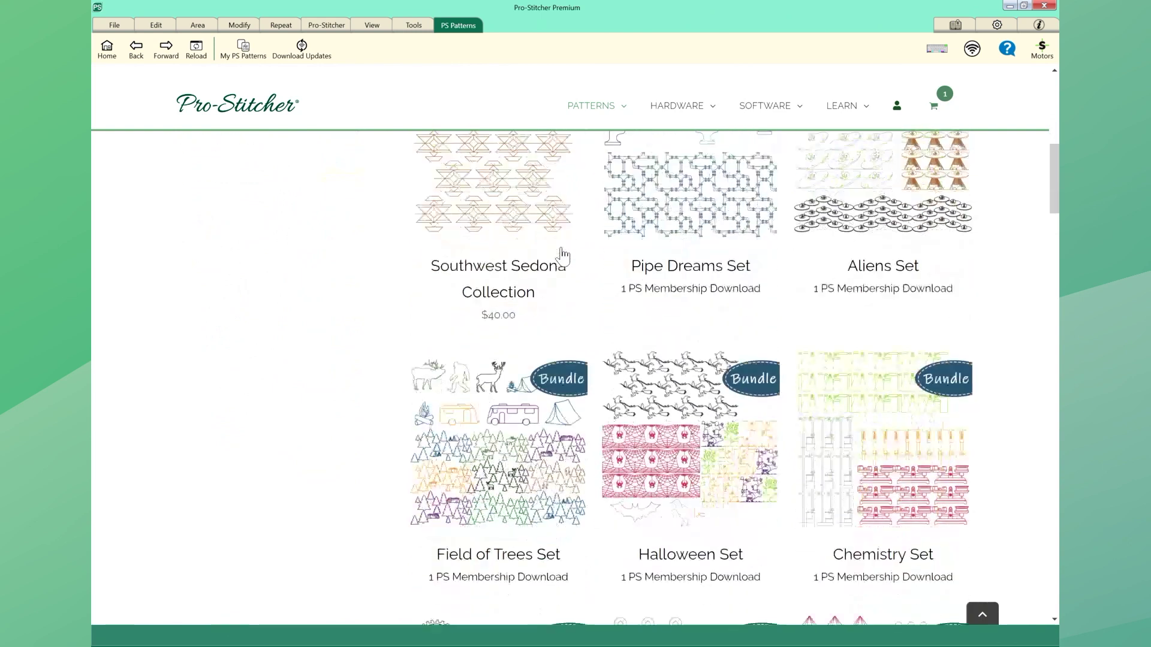
scroll(561, 256, down, 1)
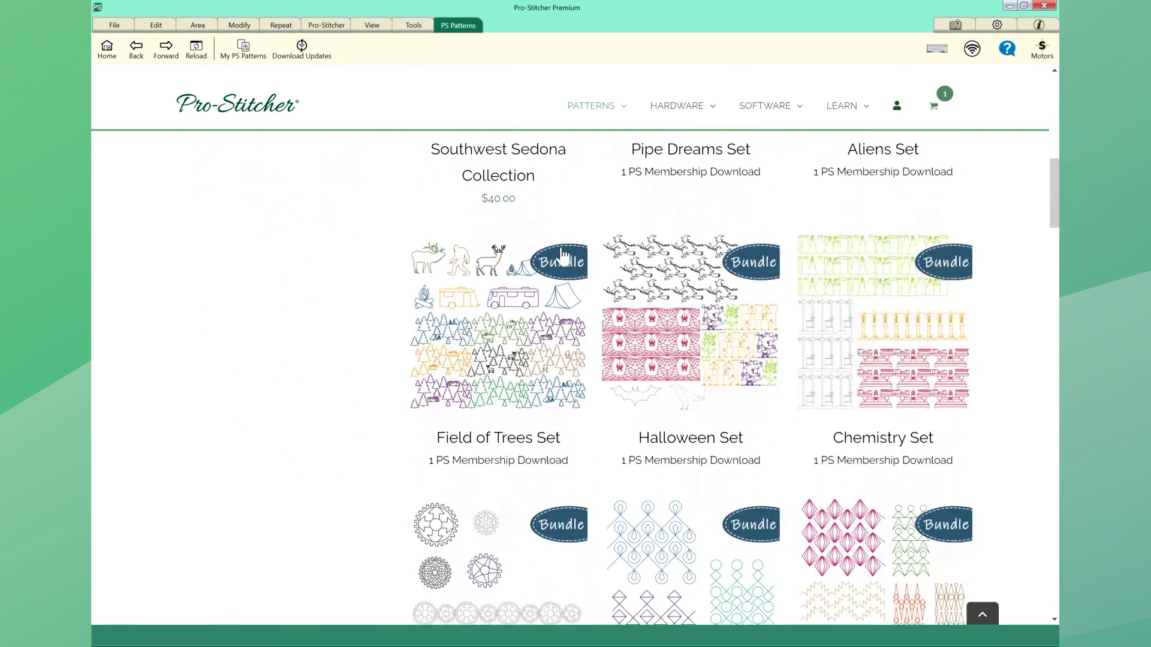
scroll(562, 257, up, 1)
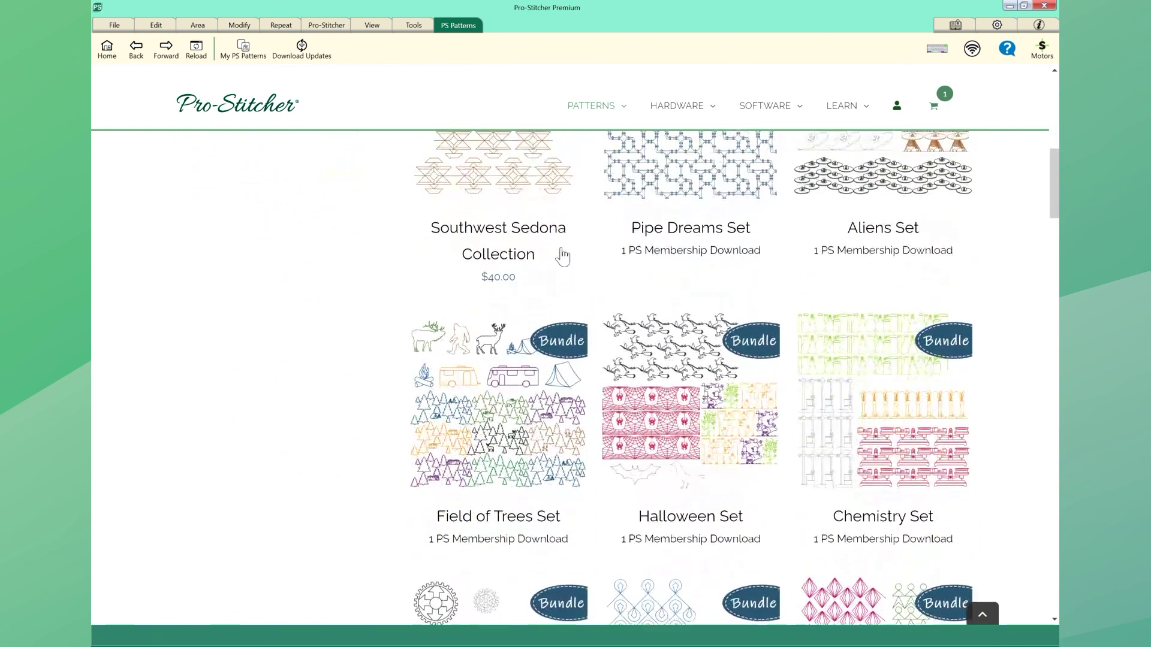
scroll(562, 257, up, 2)
scroll(563, 257, up, 2)
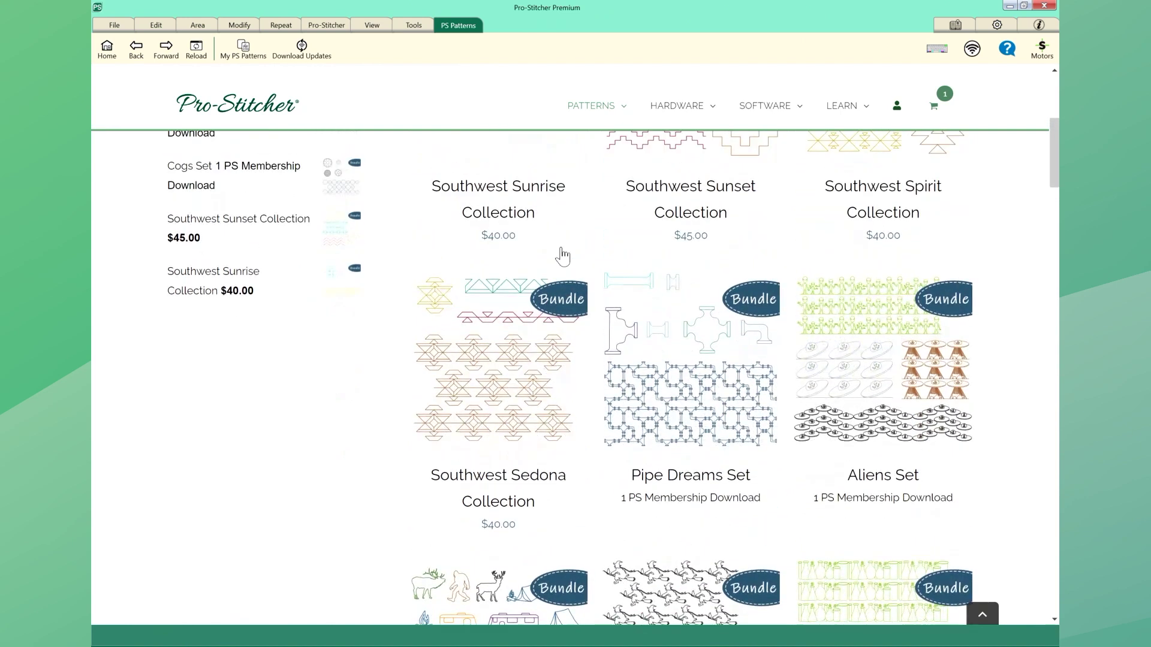
scroll(562, 256, up, 1)
scroll(562, 257, up, 1)
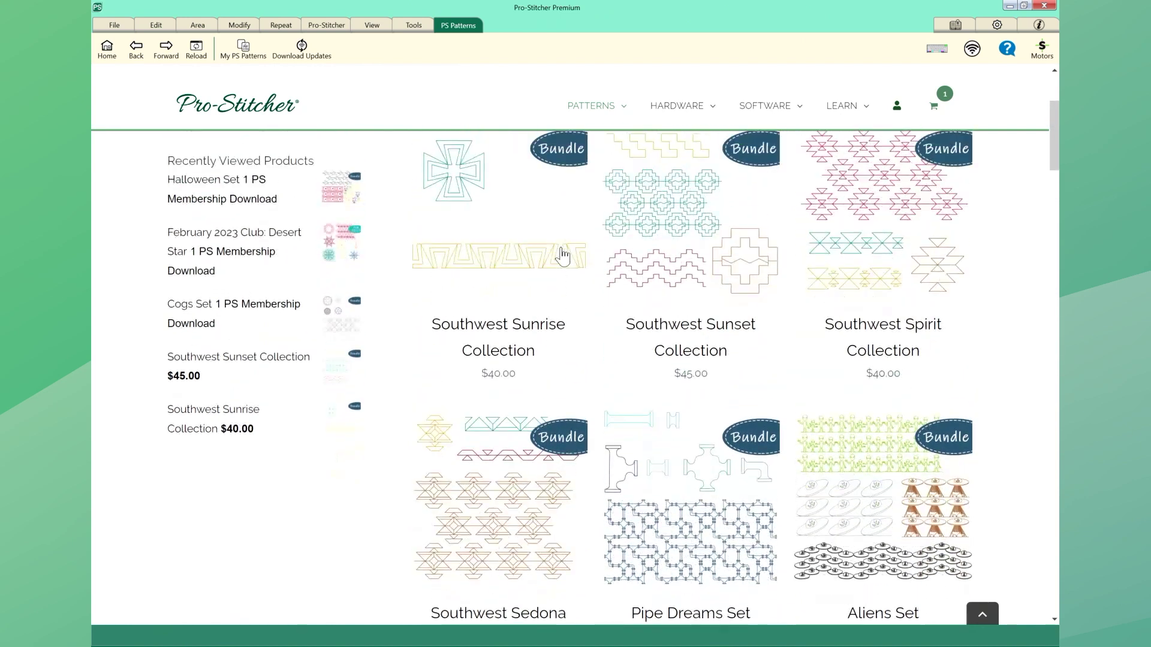
scroll(561, 254, up, 1)
scroll(560, 256, up, 1)
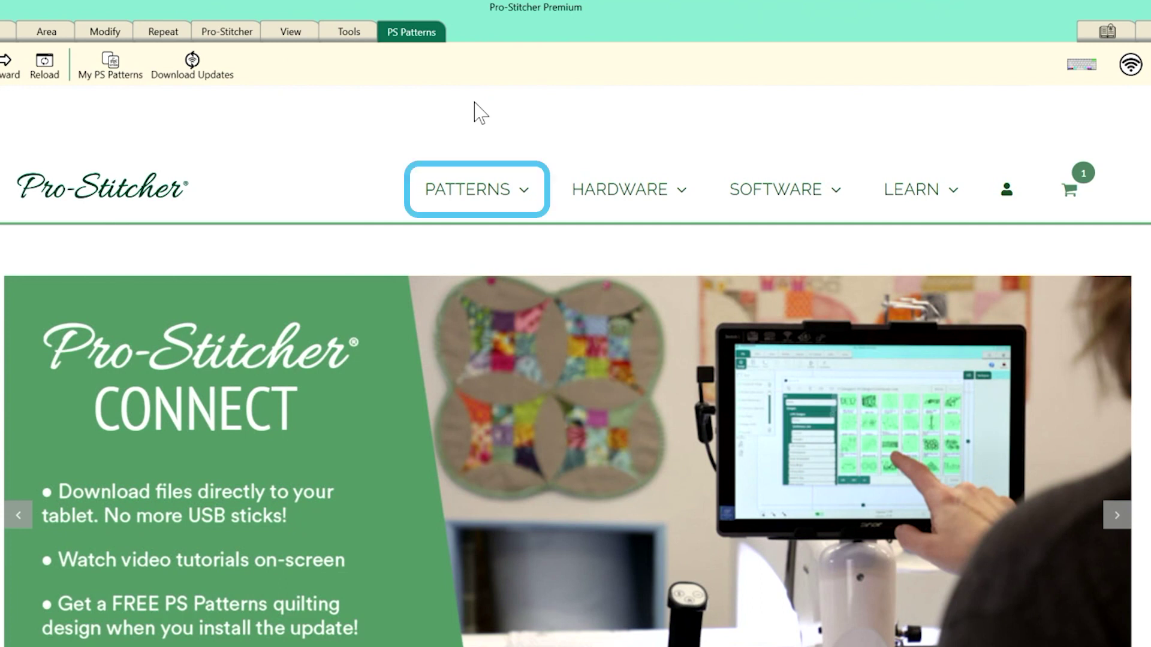
mouse_move(476, 189)
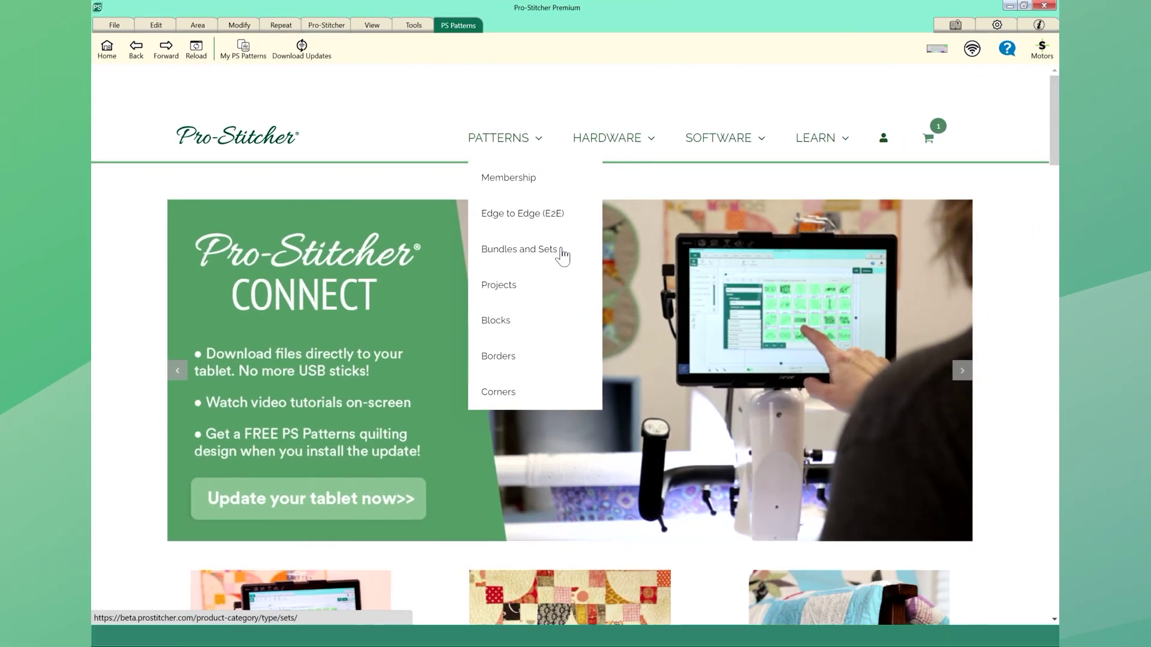
- Open the Bundles and Sets catalogue from the PS Patterns header menu
click(562, 253)
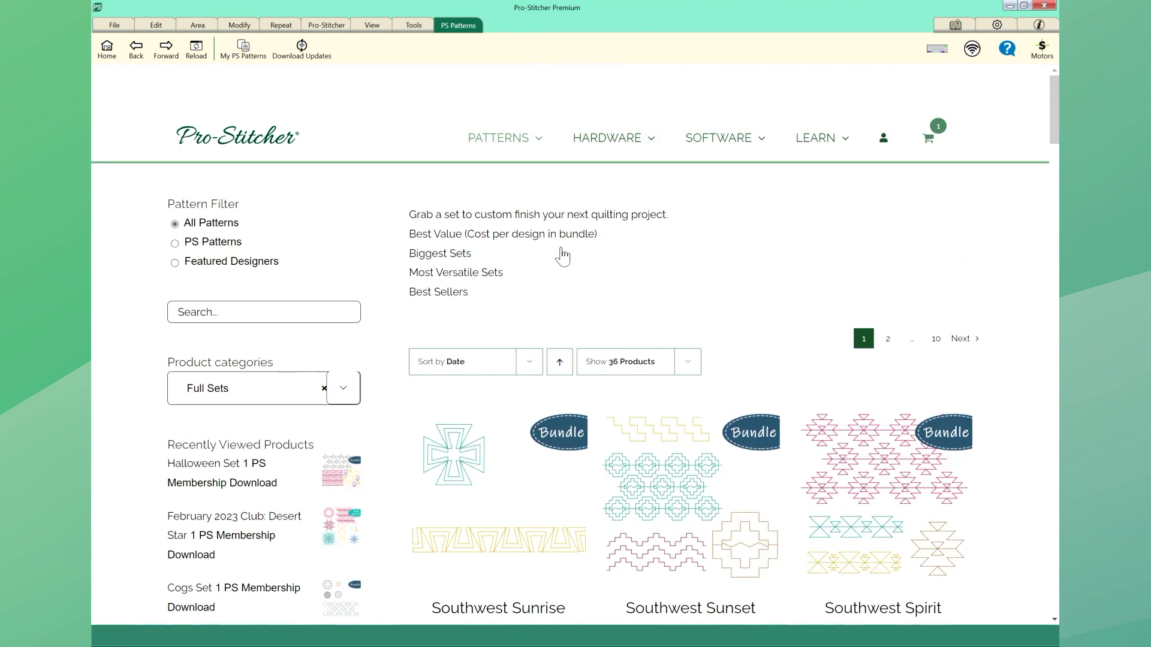
scroll(561, 255, down, 2)
scroll(561, 255, down, 1)
scroll(562, 256, down, 1)
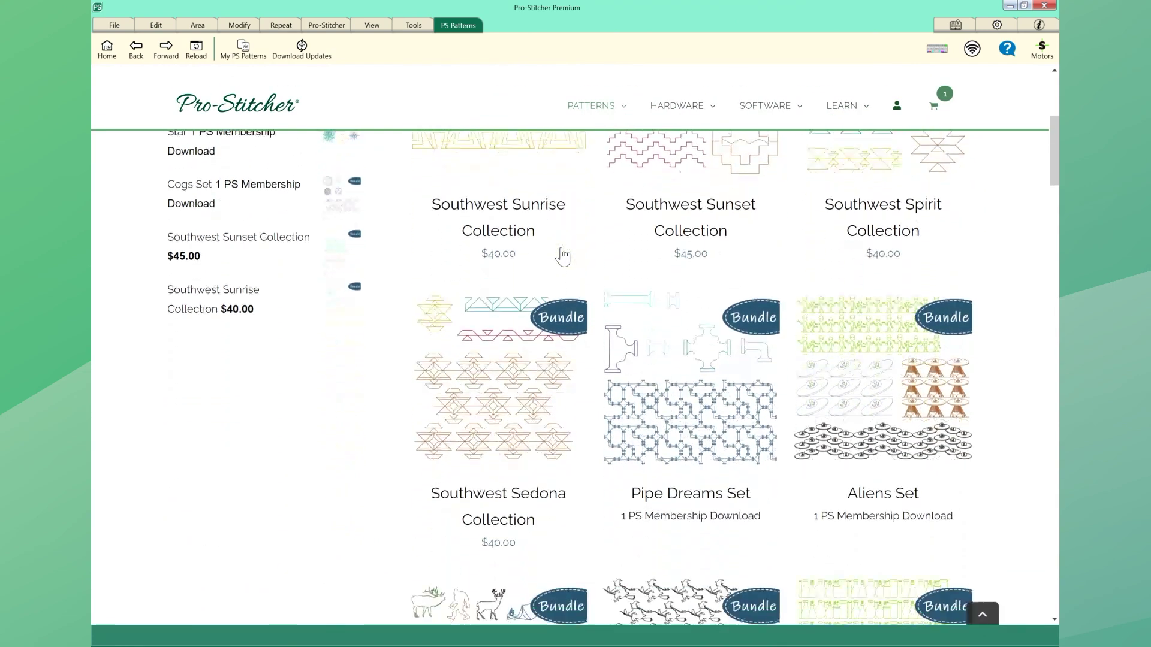
scroll(561, 256, down, 1)
scroll(561, 255, down, 1)
scroll(561, 255, down, 1)
scroll(561, 256, down, 1)
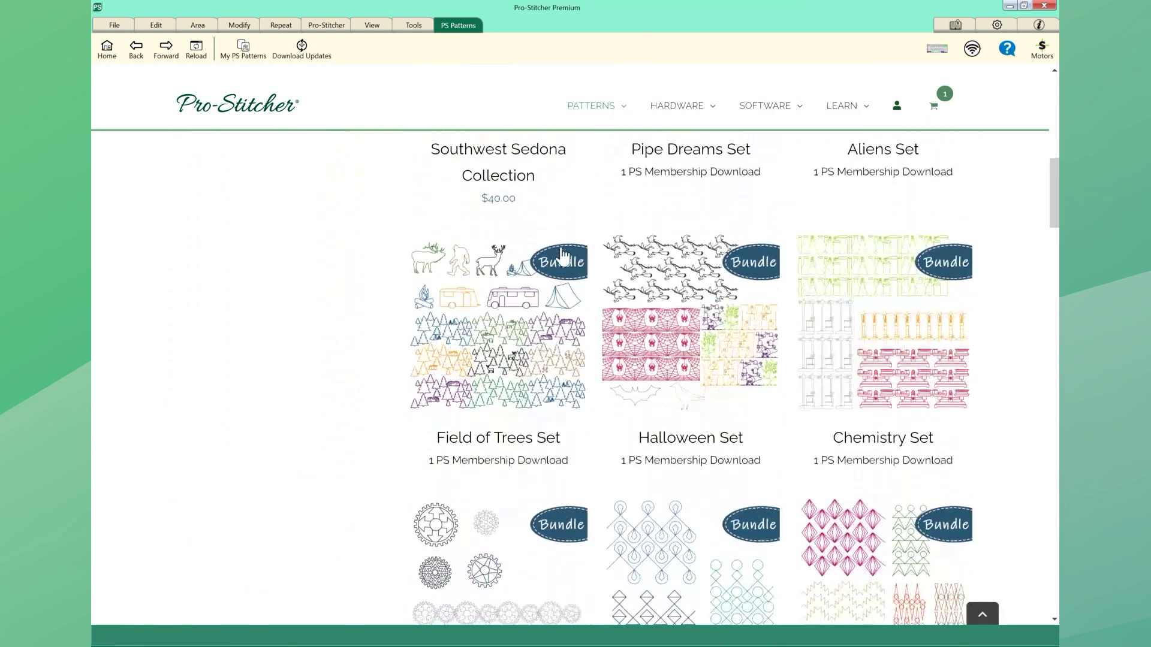
- Open the Halloween Set product page from the bundles grid
click(693, 324)
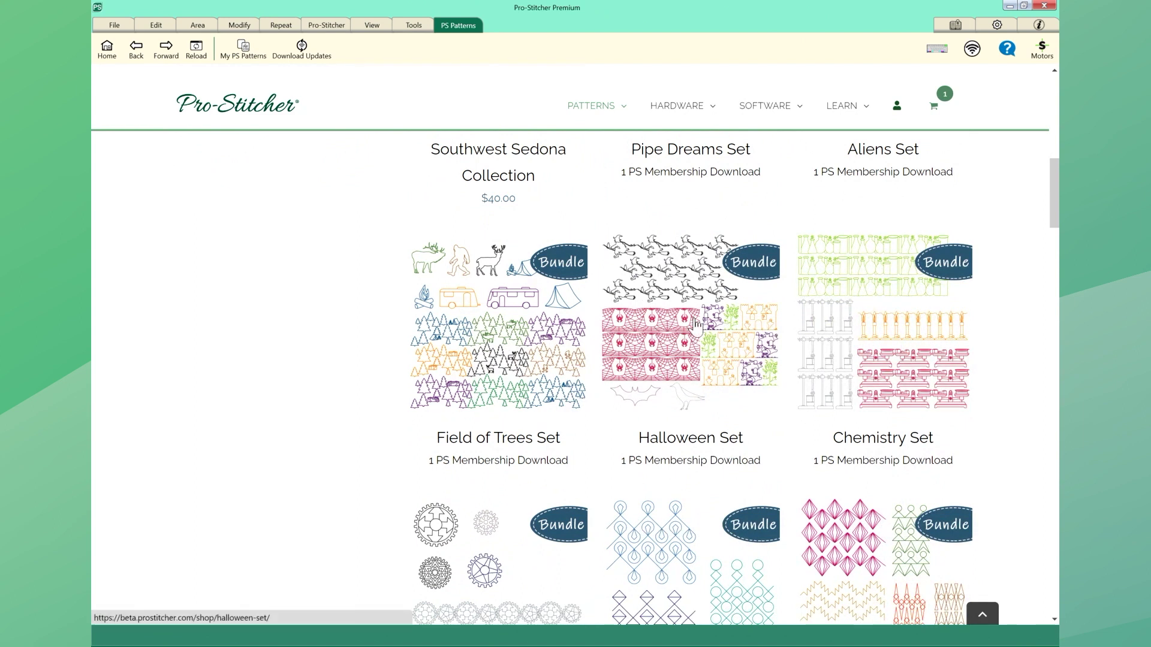
scroll(695, 326, down, 2)
scroll(696, 325, down, 1)
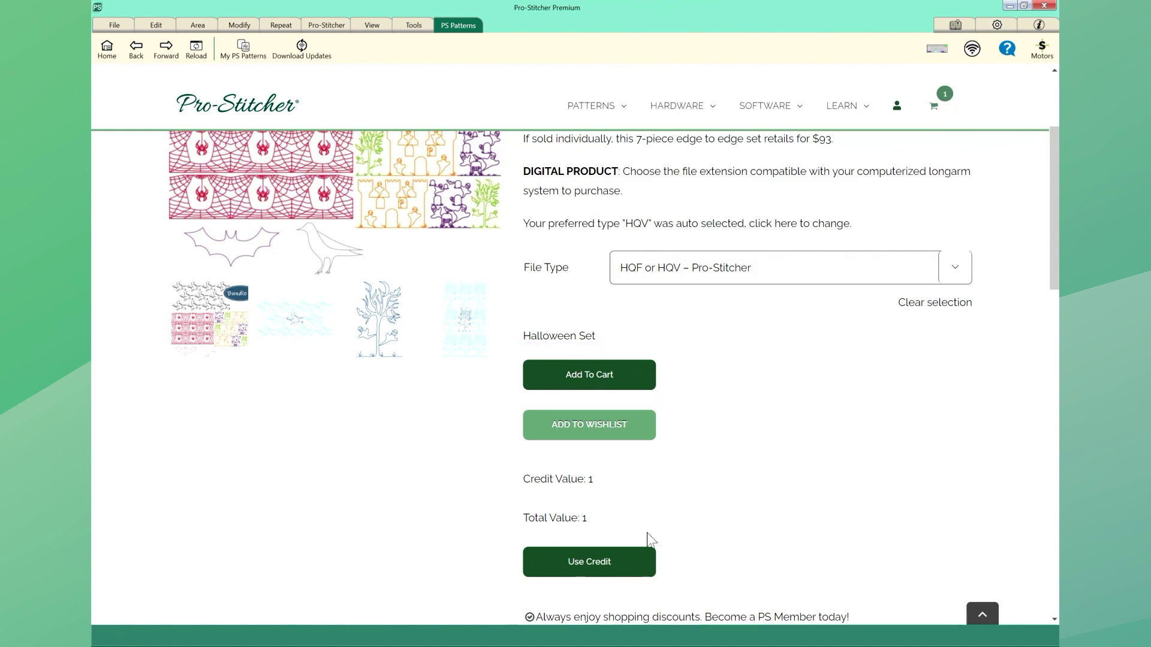
- Redeem a membership credit for the Halloween Set with Use Credit
click(629, 565)
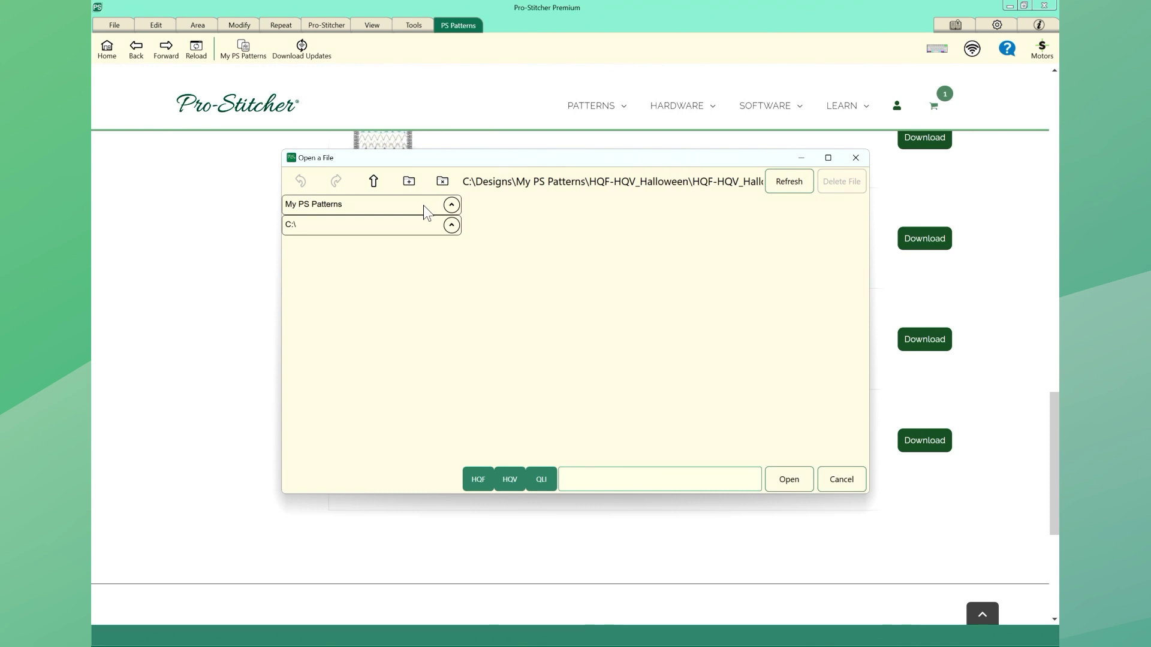
- Open Haunted Castle from My PS Patterns > HQF-HQV_Halloween, loading it at 10.59 by 7.01
click(424, 205)
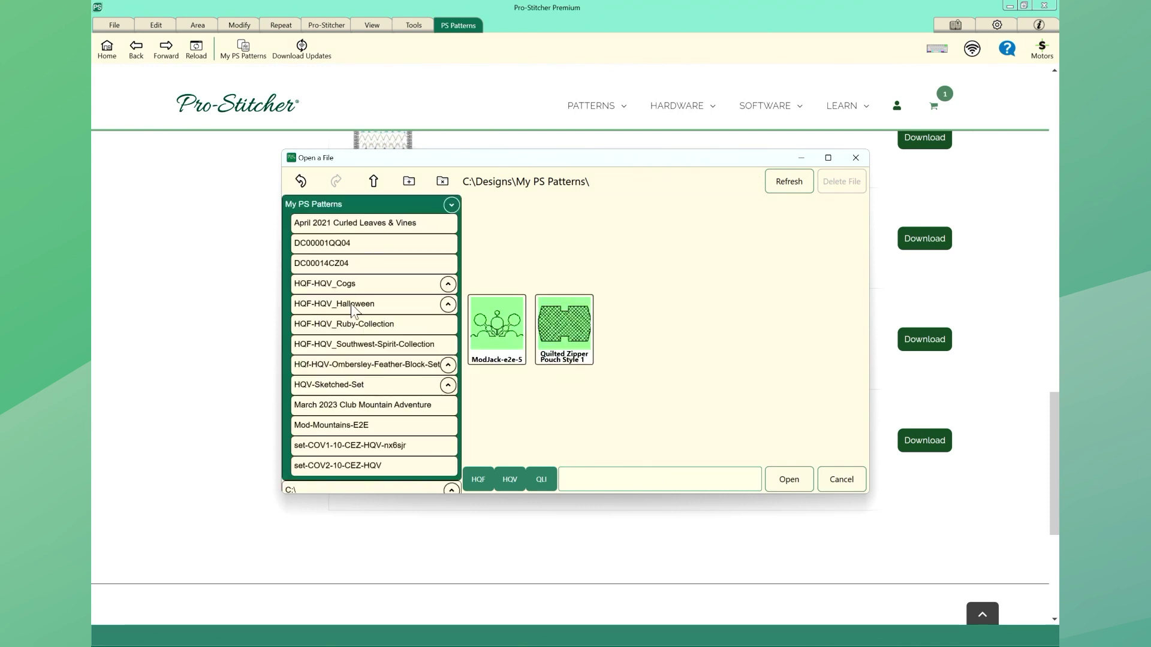
click(367, 305)
click(393, 325)
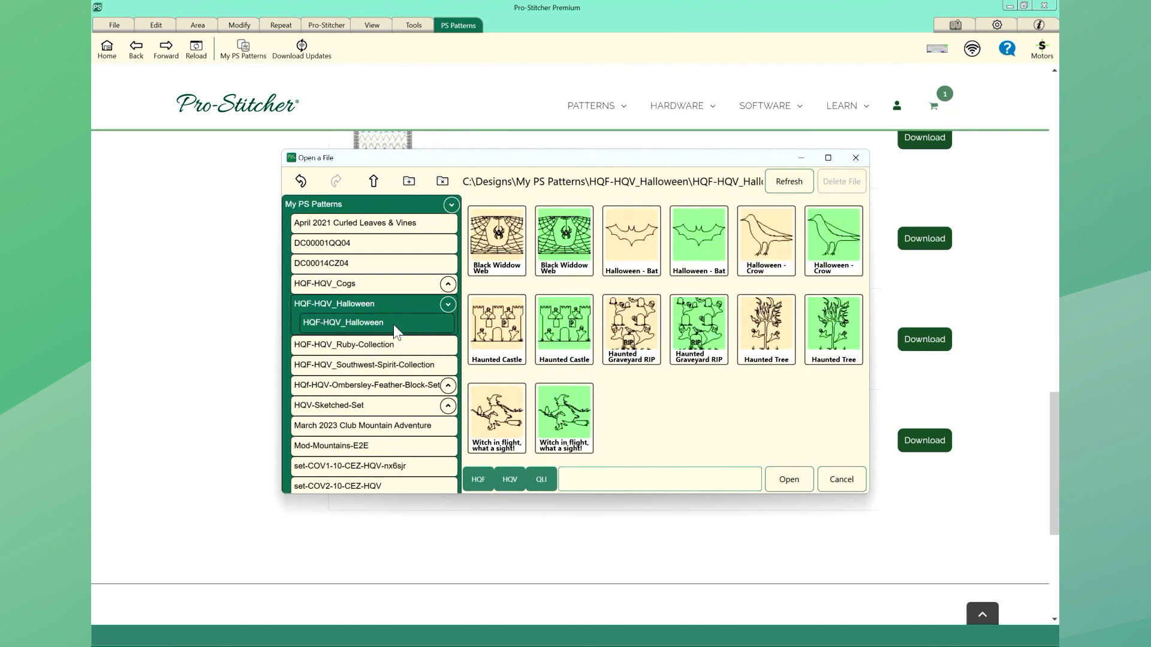
click(566, 338)
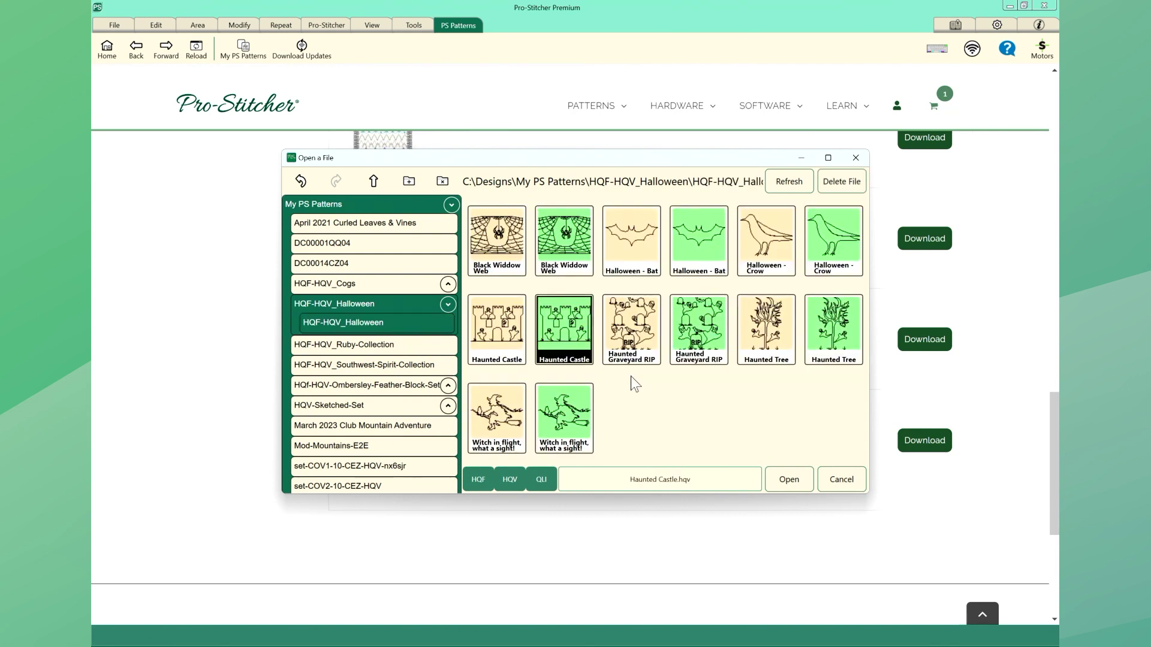
click(790, 486)
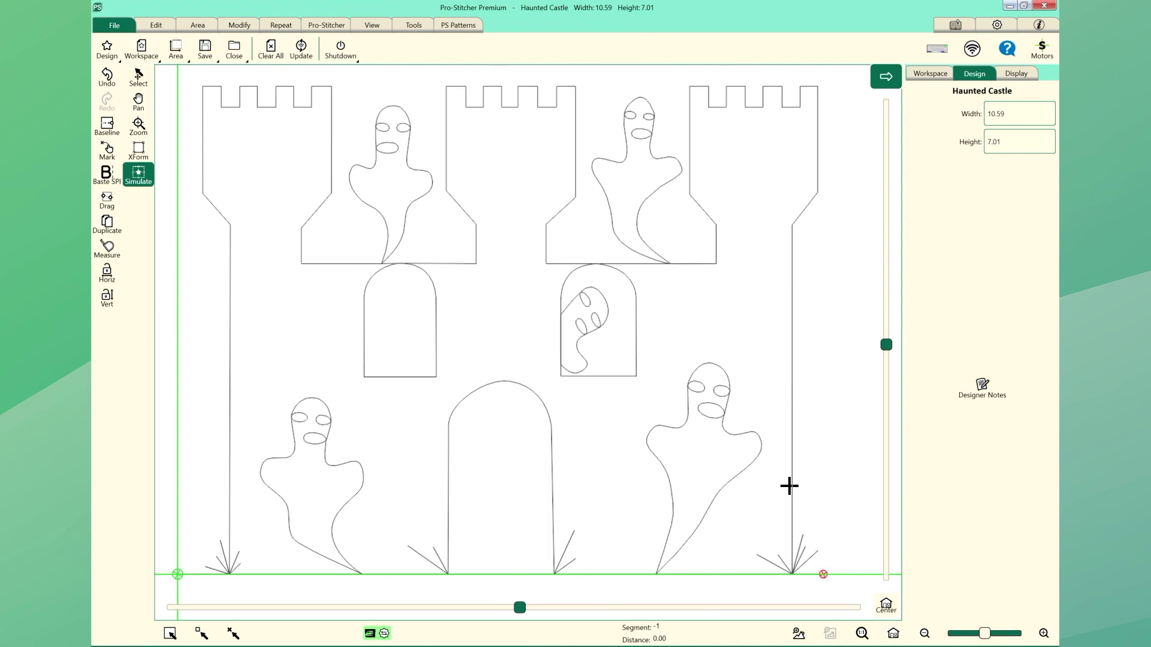
- Exit the Haunted Castle stitch simulation with Escape
key(Escape)
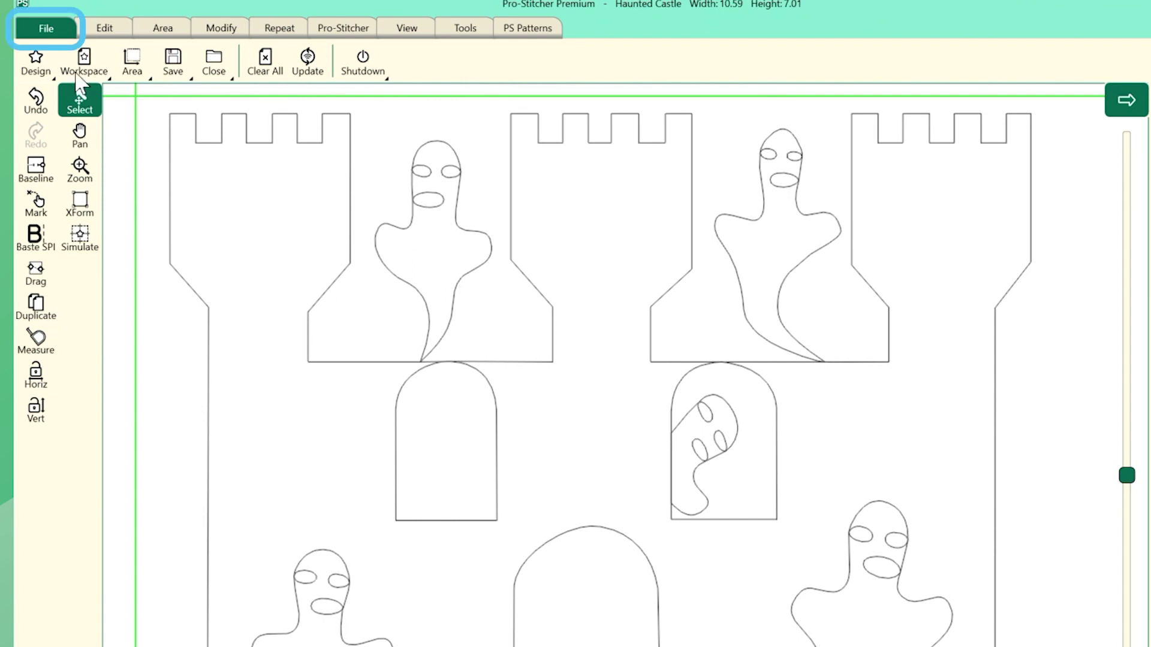
- Open ModJack-e2e-5 from My PS Patterns via Design > Open, sized 16.00 by 8.04
click(45, 64)
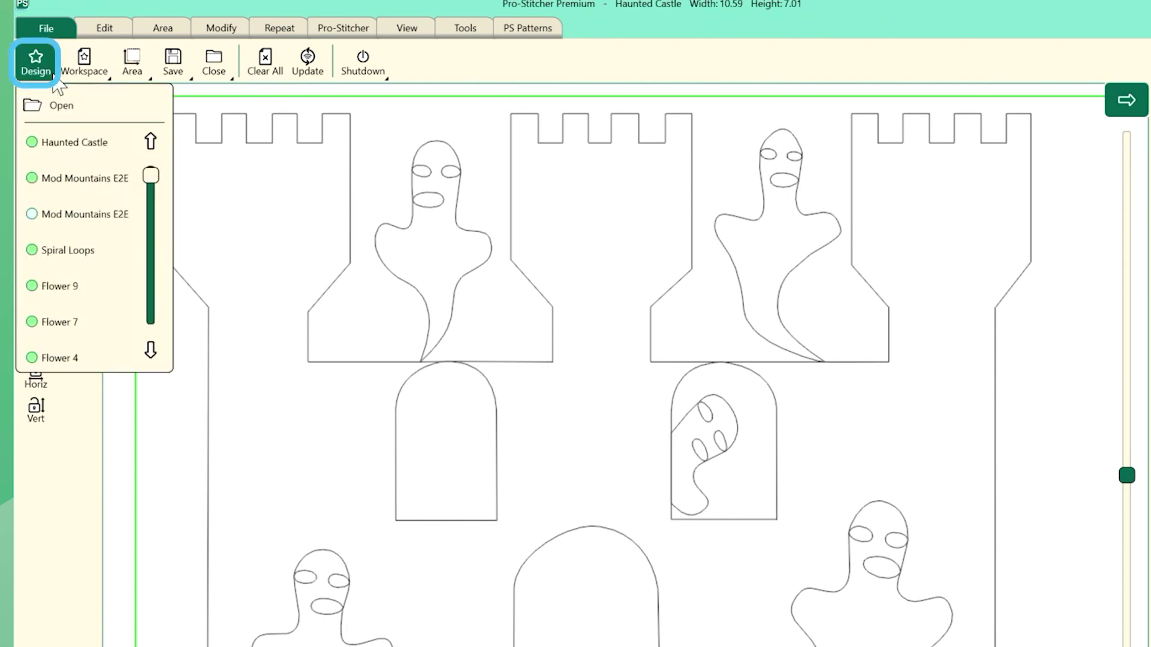
click(86, 103)
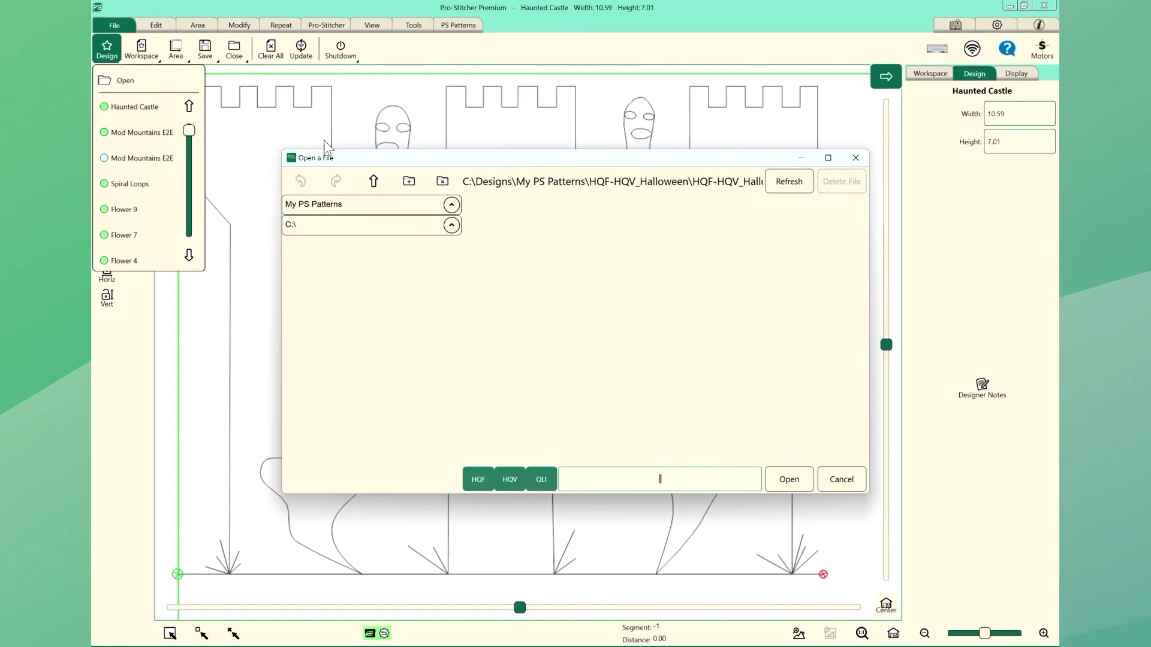
click(452, 205)
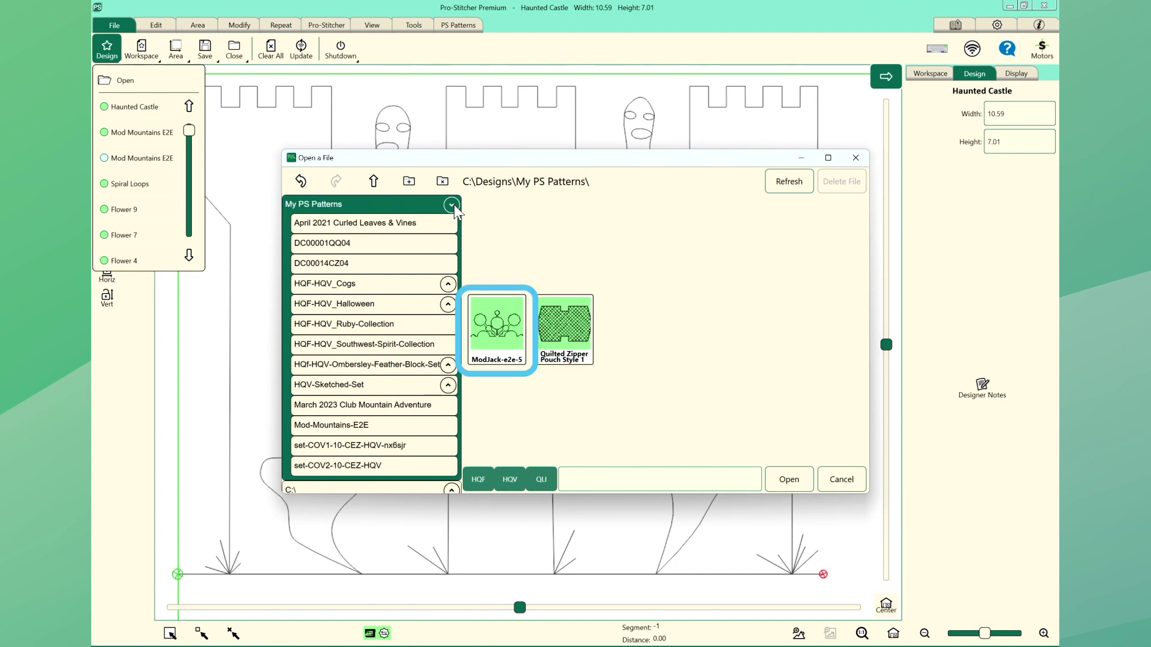
click(508, 328)
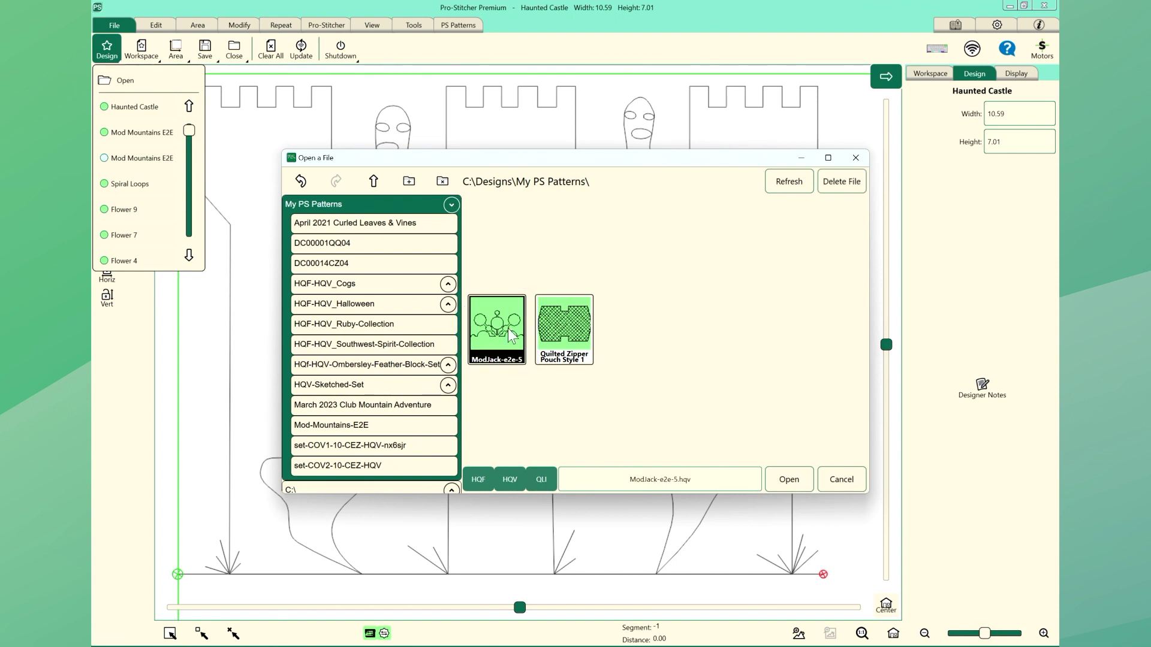
click(799, 481)
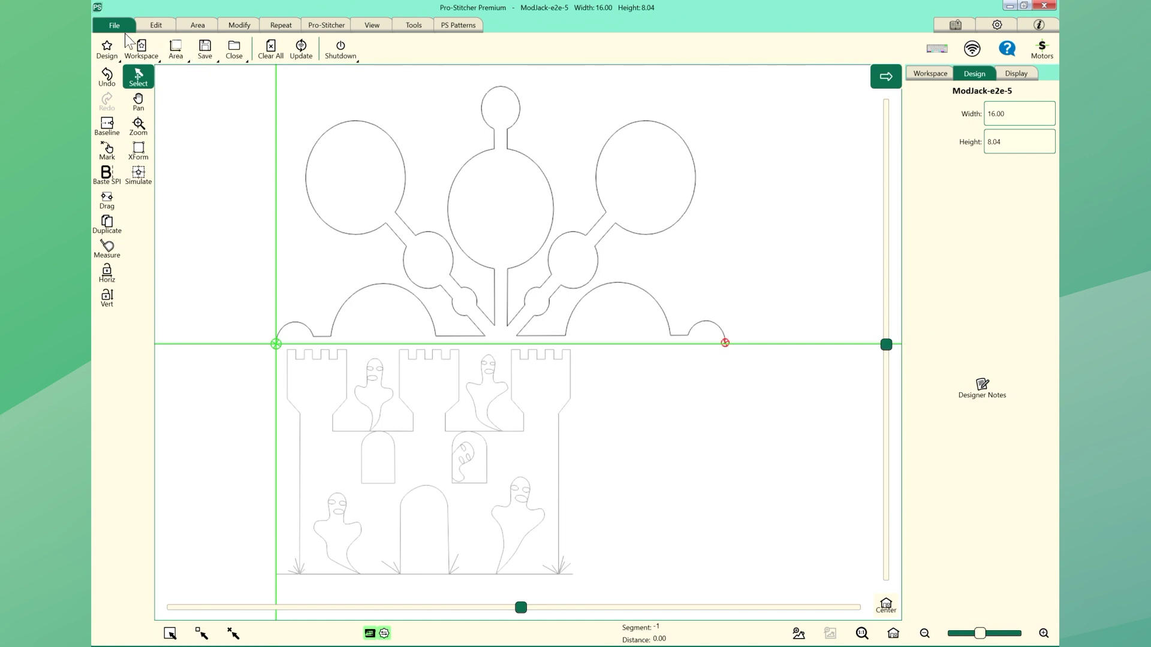
- Browse the HQF-HQV_Halloween folder in Design > Open, then return to the PS Patterns store
click(118, 56)
click(145, 78)
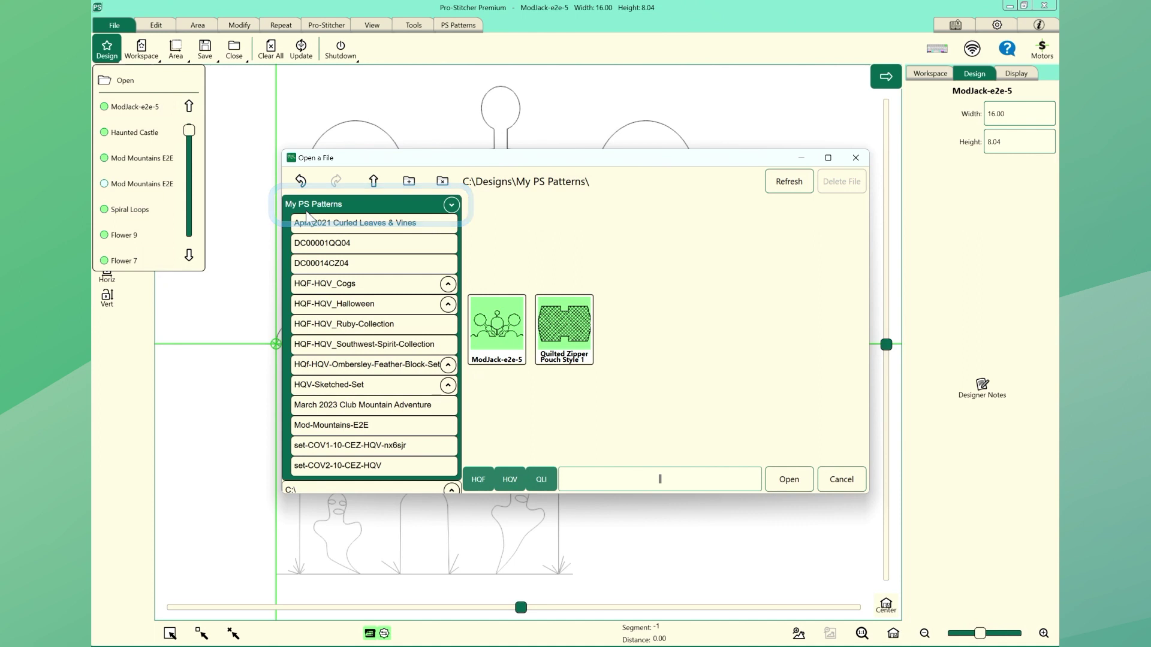
click(389, 306)
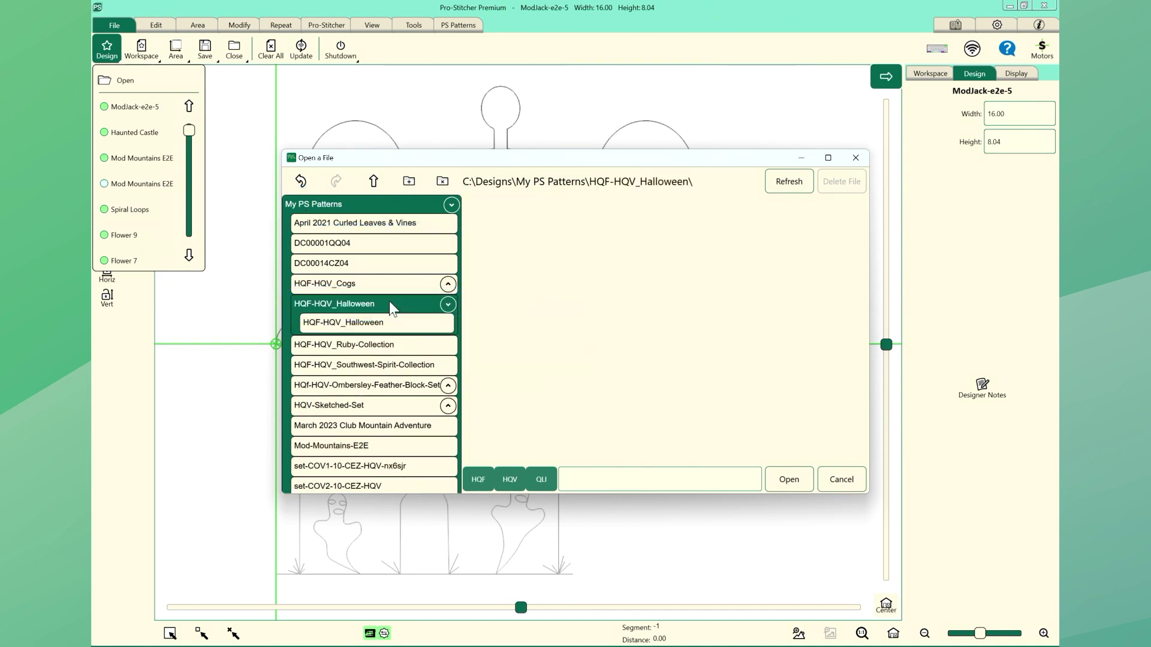
click(396, 321)
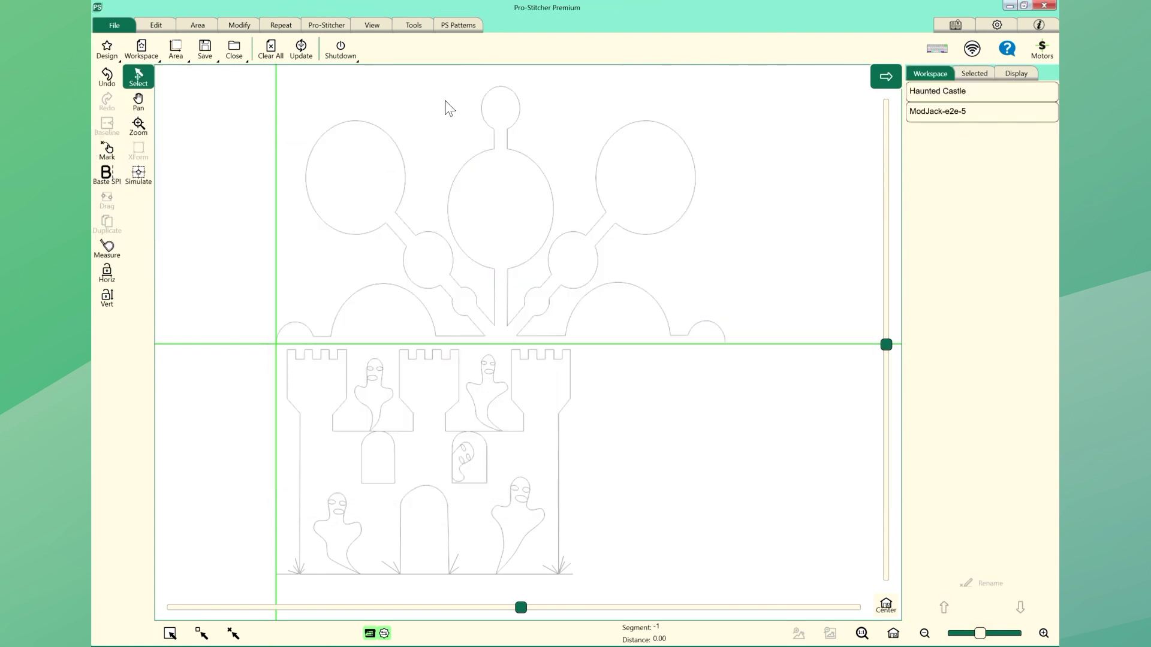
click(465, 27)
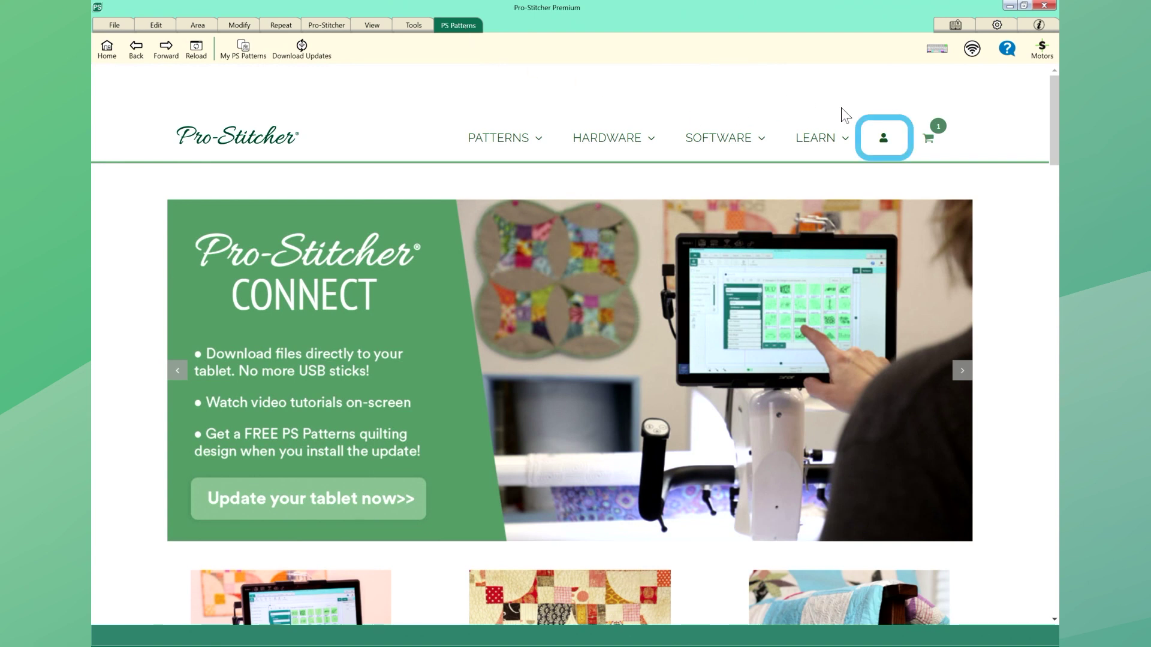
- Open Downloads from the store account menu to see purchased sets like Cogs and Ruby
click(882, 145)
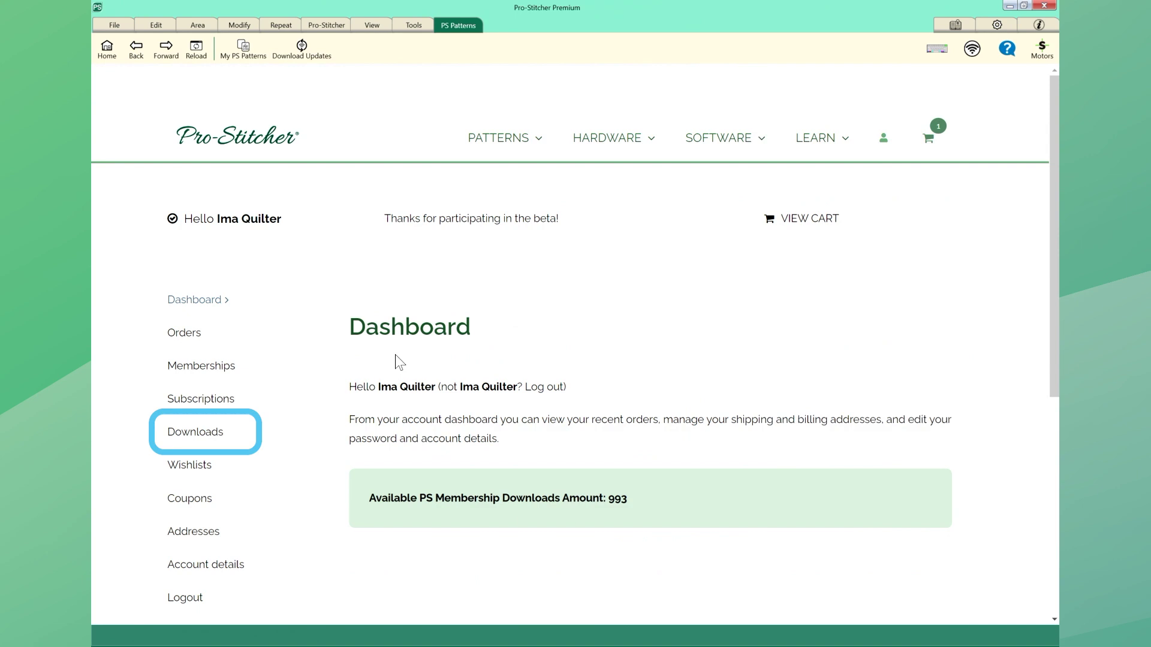
click(241, 432)
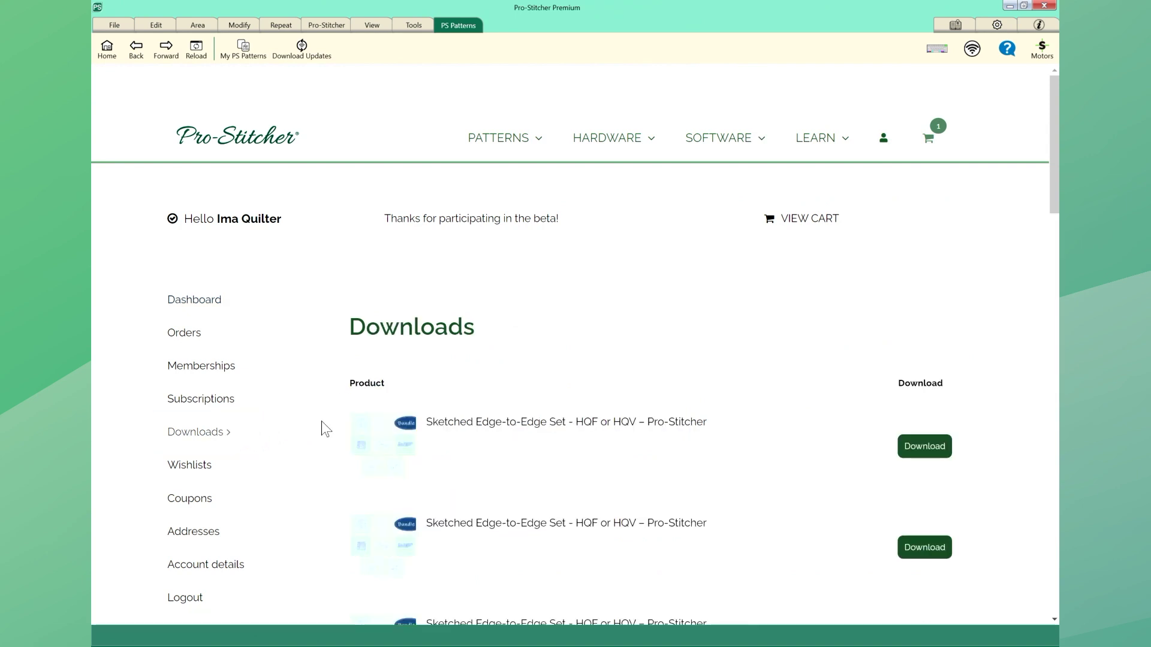
scroll(338, 438, down, 2)
scroll(339, 438, down, 1)
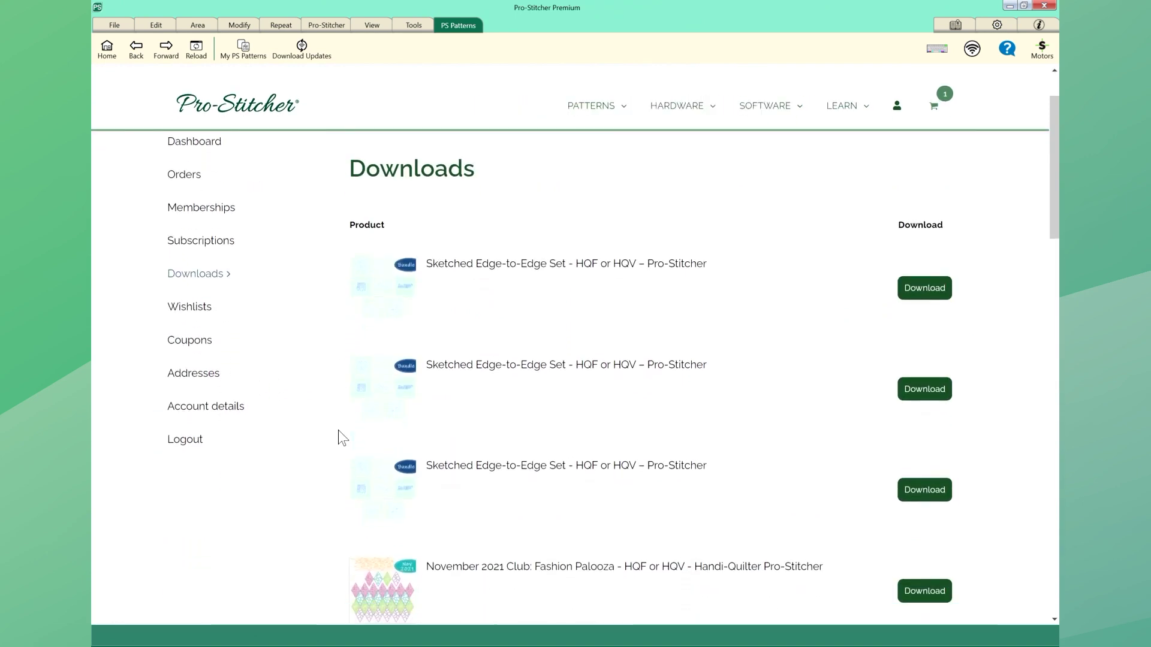
scroll(339, 438, down, 1)
scroll(338, 438, down, 1)
scroll(339, 438, down, 1)
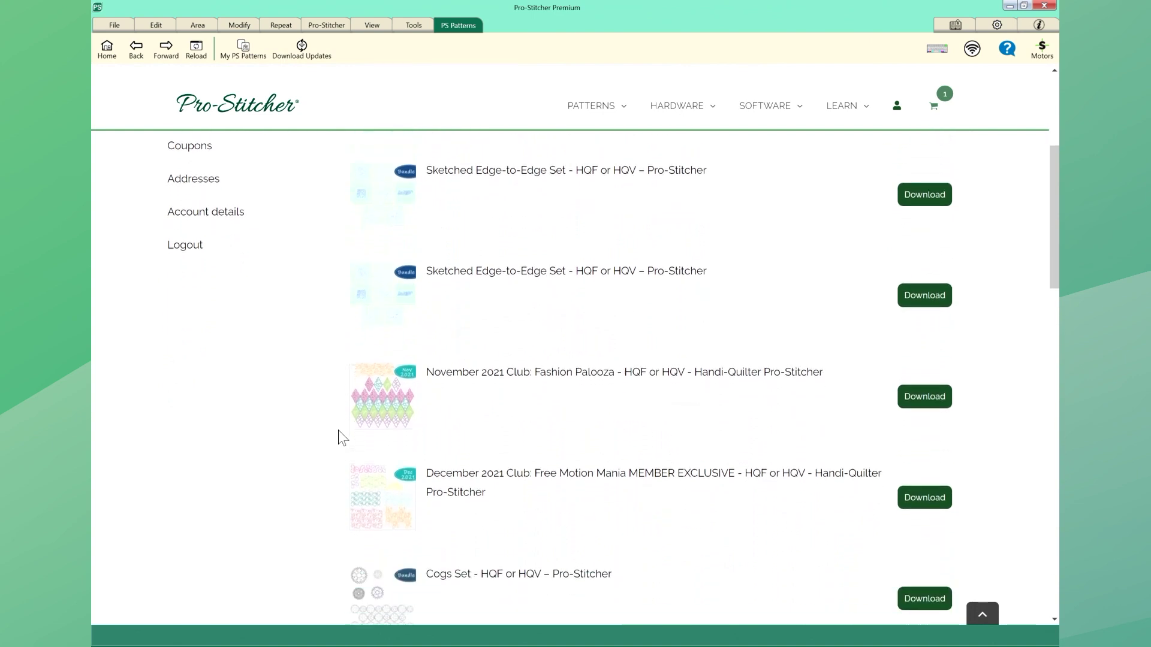
scroll(339, 438, down, 1)
scroll(339, 438, down, 1)
scroll(338, 429, down, 1)
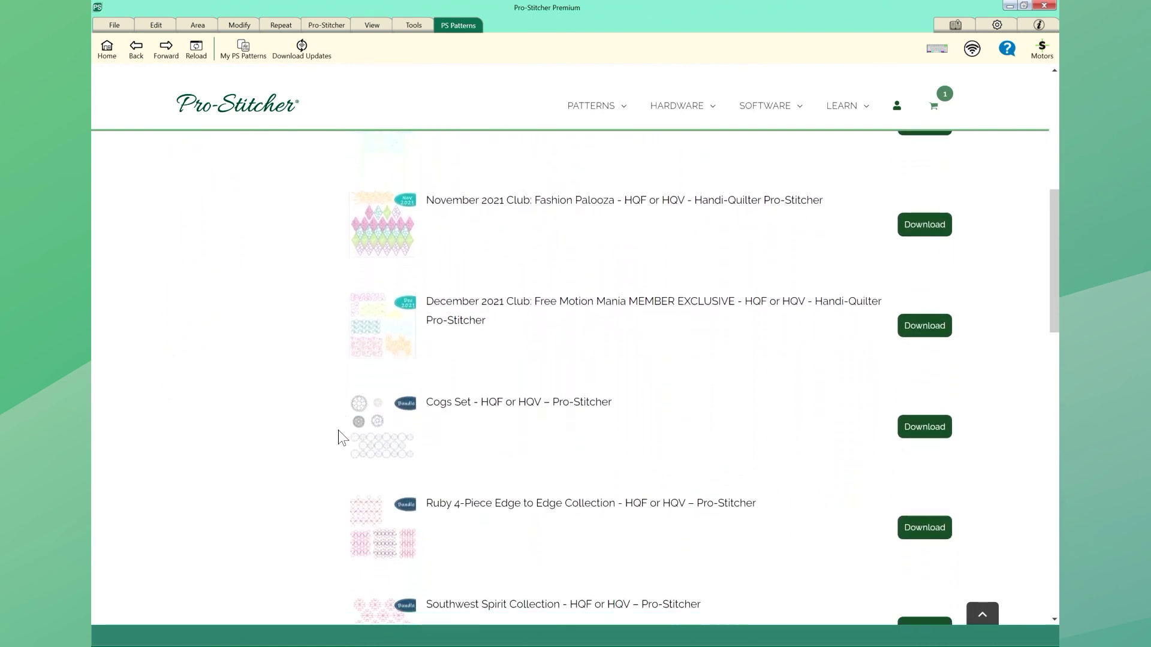